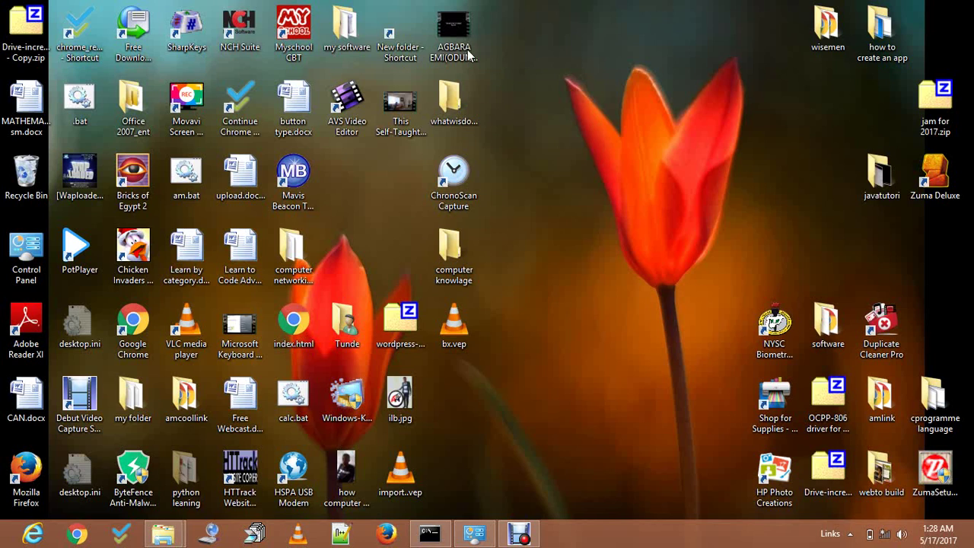
Move button type.docx and the whatwisdomisthis folder beside the tulip, then deselect.
{"action": "mouse_move", "coordinate": [293, 107]}
{"action": "left_mouse_down"}
{"action": "mouse_move", "coordinate": [648, 38]}
{"action": "mouse_move", "coordinate": [647, 150]}
{"action": "mouse_move", "coordinate": [611, 125]}
{"action": "left_mouse_up"}
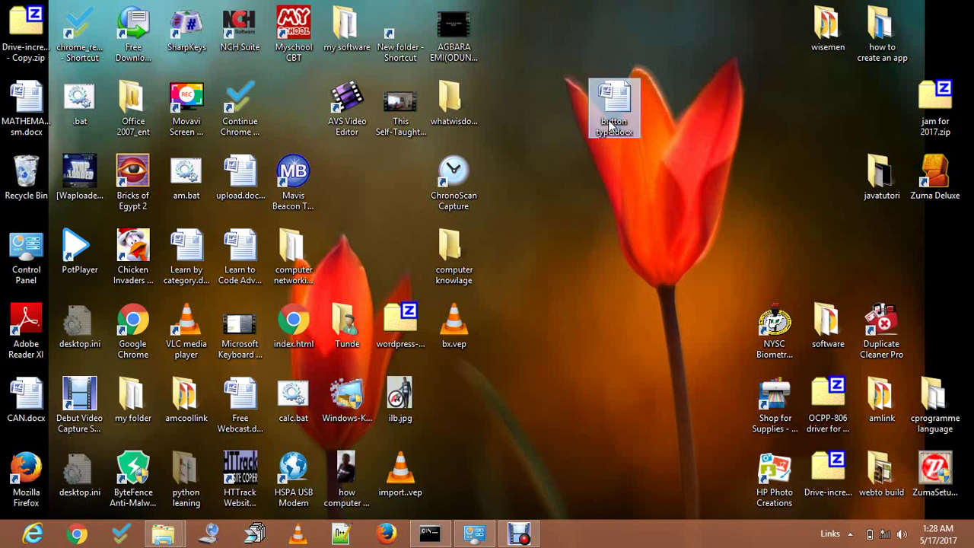
{"action": "mouse_move", "coordinate": [465, 103]}
{"action": "left_mouse_down"}
{"action": "mouse_move", "coordinate": [555, 145]}
{"action": "mouse_move", "coordinate": [654, 172]}
{"action": "mouse_move", "coordinate": [732, 118]}
{"action": "mouse_move", "coordinate": [652, 221]}
{"action": "mouse_move", "coordinate": [646, 215]}
{"action": "left_mouse_up"}
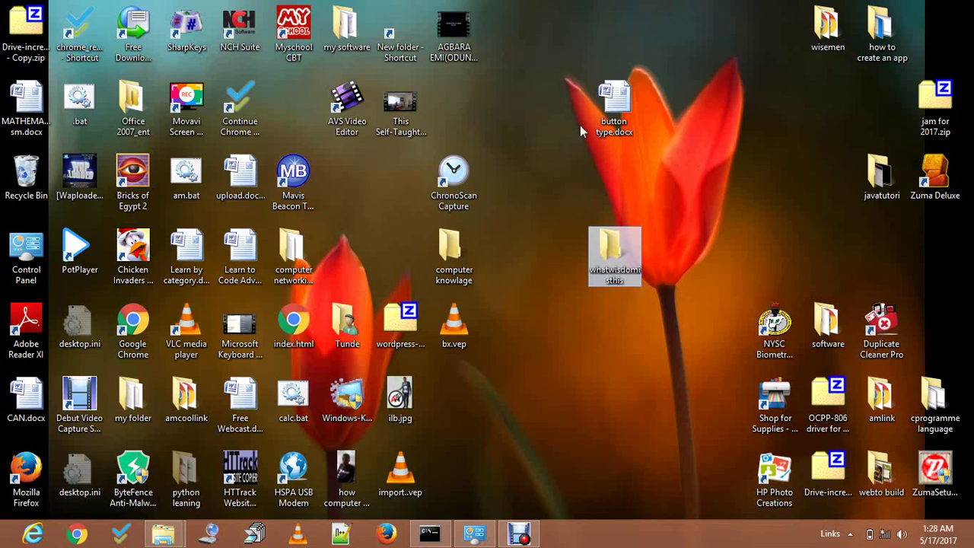
{"action": "left_click", "coordinate": [635, 161]}
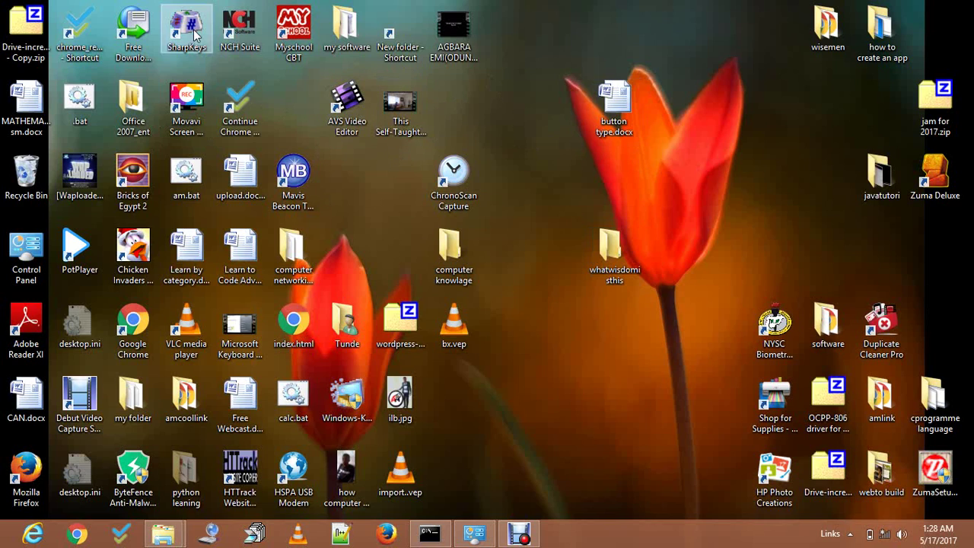
Move the Mavis Beacon shortcut to the top centre and Myschool CBT below-left of it.
{"action": "left_click_drag", "start_coordinate": [287, 171], "coordinate": [531, 36]}
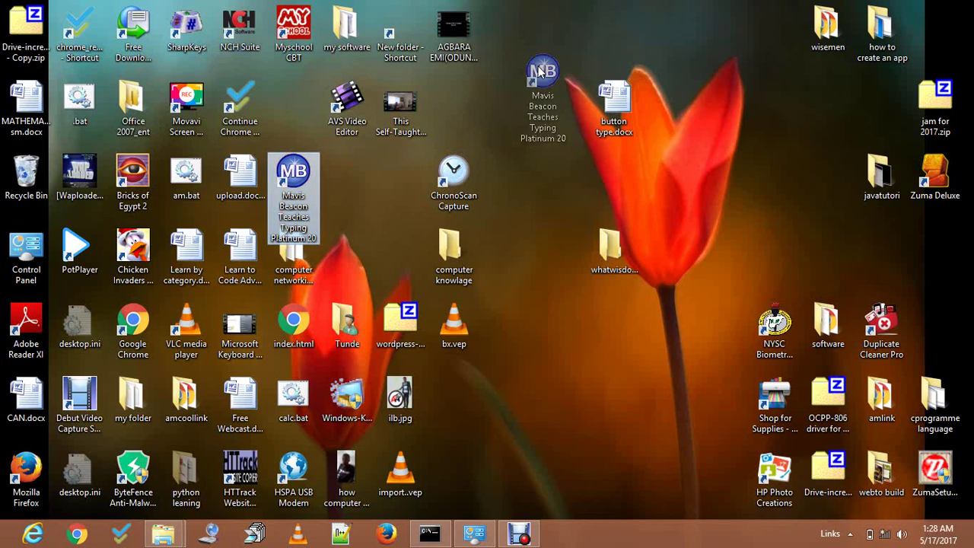
{"action": "left_click_drag", "start_coordinate": [293, 31], "coordinate": [521, 113]}
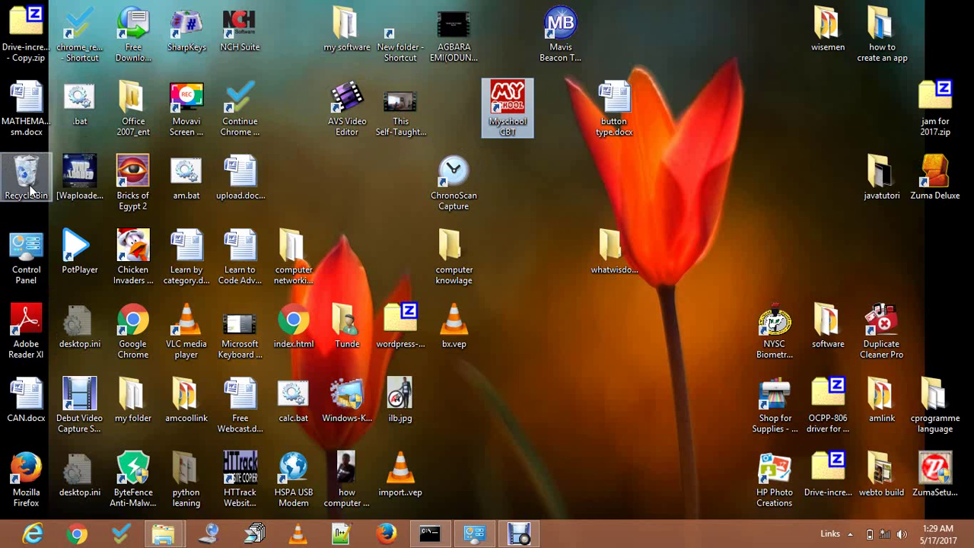
Move the Recycle Bin beside ChronoScan Capture, then select the Self-Taught video.
{"action": "left_click_drag", "start_coordinate": [28, 188], "coordinate": [546, 188]}
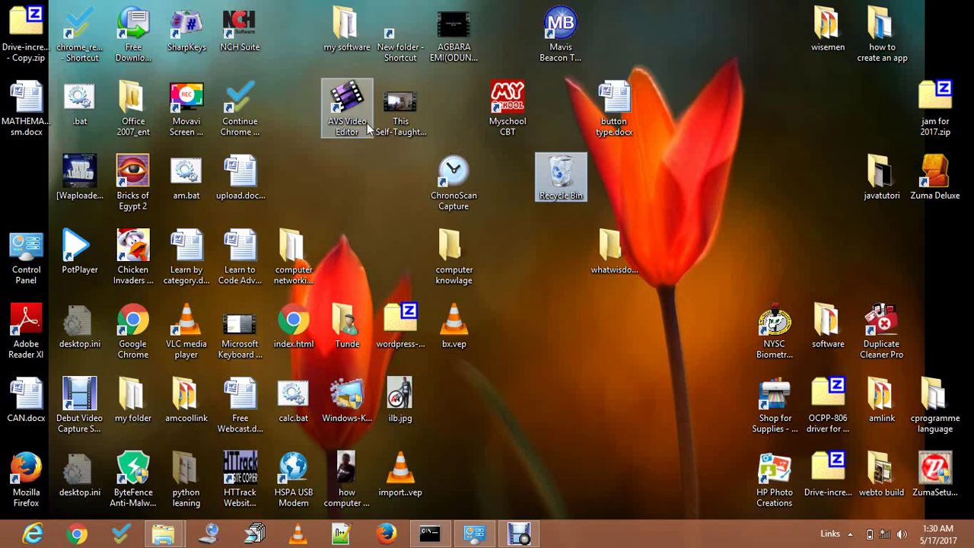
{"action": "left_click", "coordinate": [419, 134]}
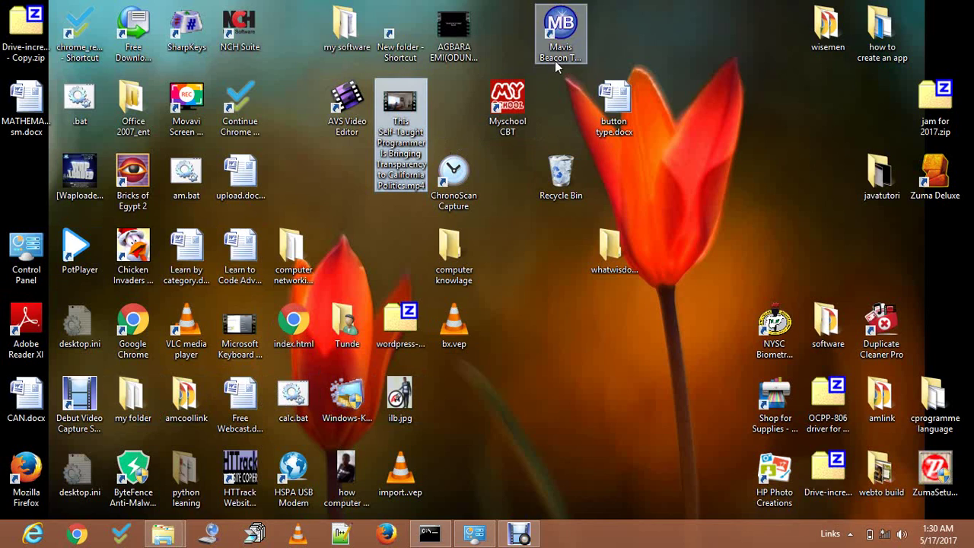
Rename the top-right wisemen folder to 'meun' from its context menu.
{"action": "left_click", "coordinate": [823, 35]}
{"action": "right_click", "coordinate": [823, 35]}
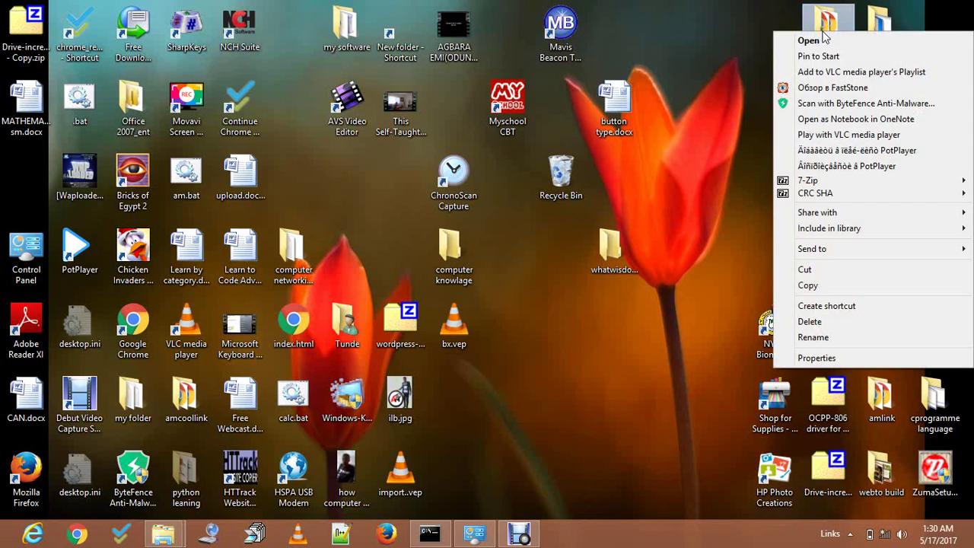
{"action": "left_click", "coordinate": [822, 337]}
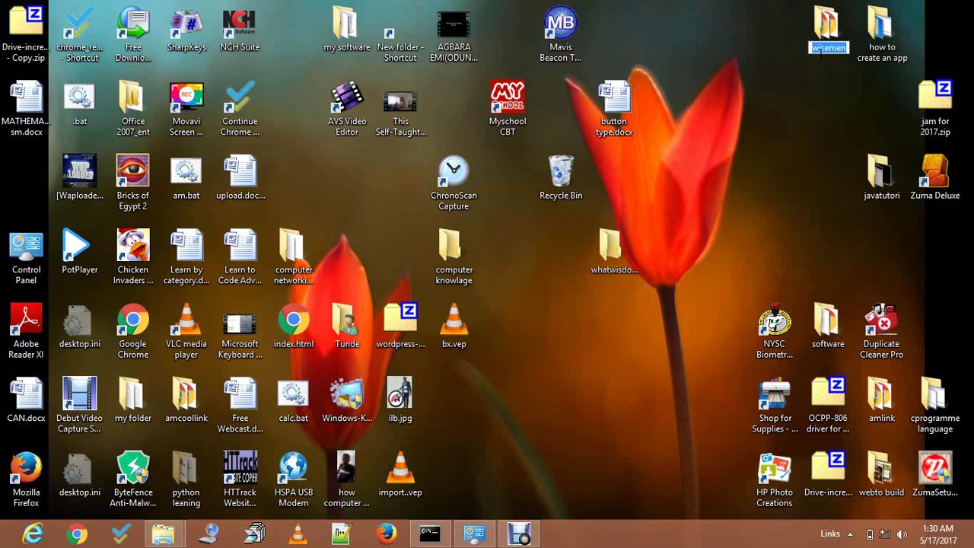
{"action": "key", "text": "BackSpace"}
{"action": "type", "text": "m"}
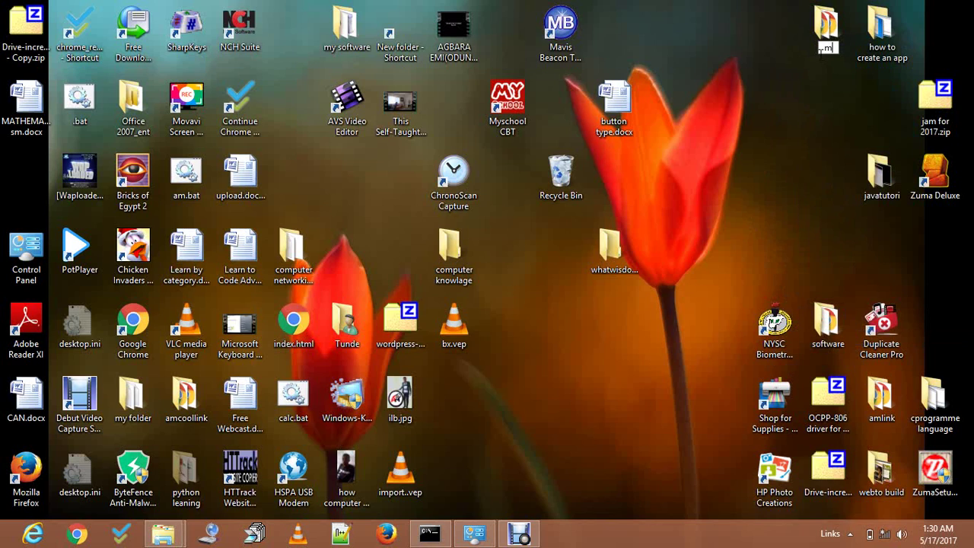
{"action": "type", "text": "eun"}
{"action": "key", "text": "Return"}
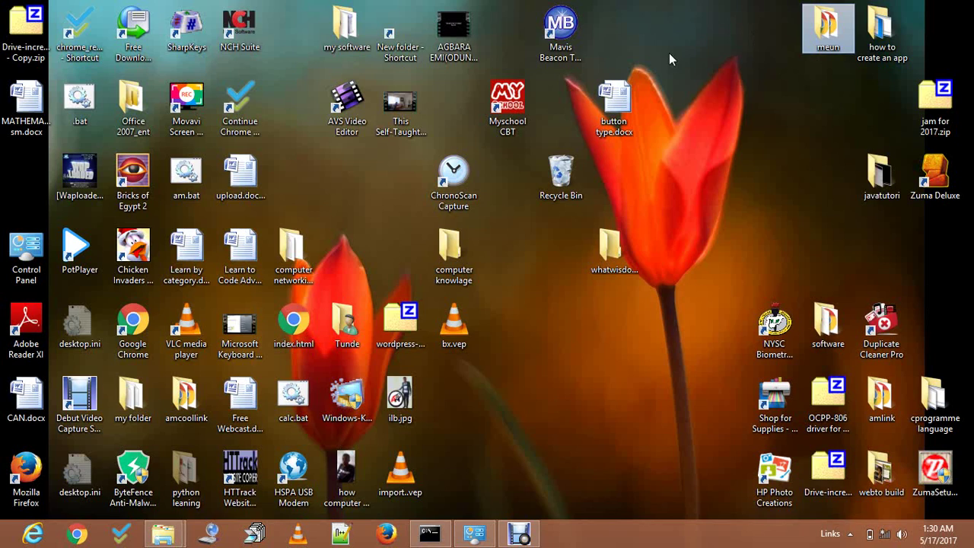
{"action": "right_click", "coordinate": [564, 34]}
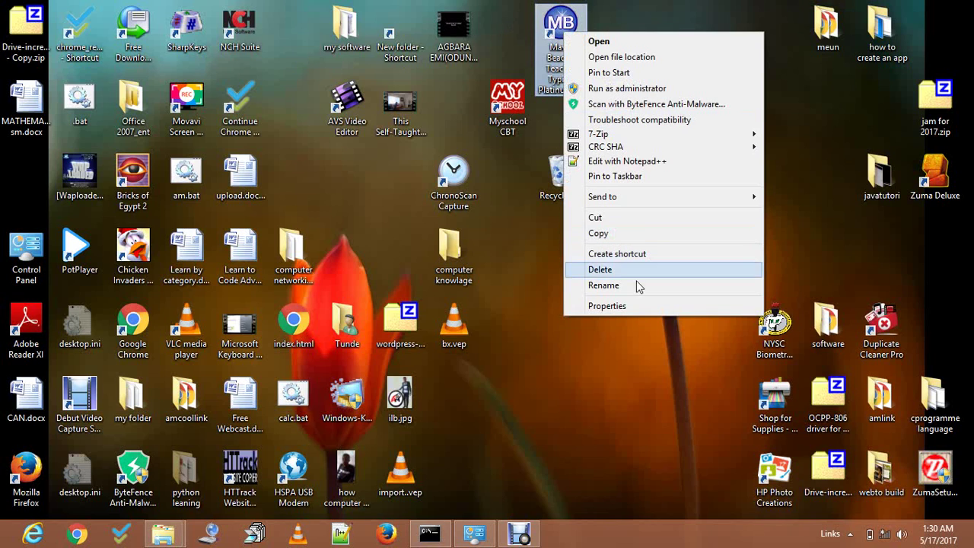
{"action": "left_click", "coordinate": [630, 306]}
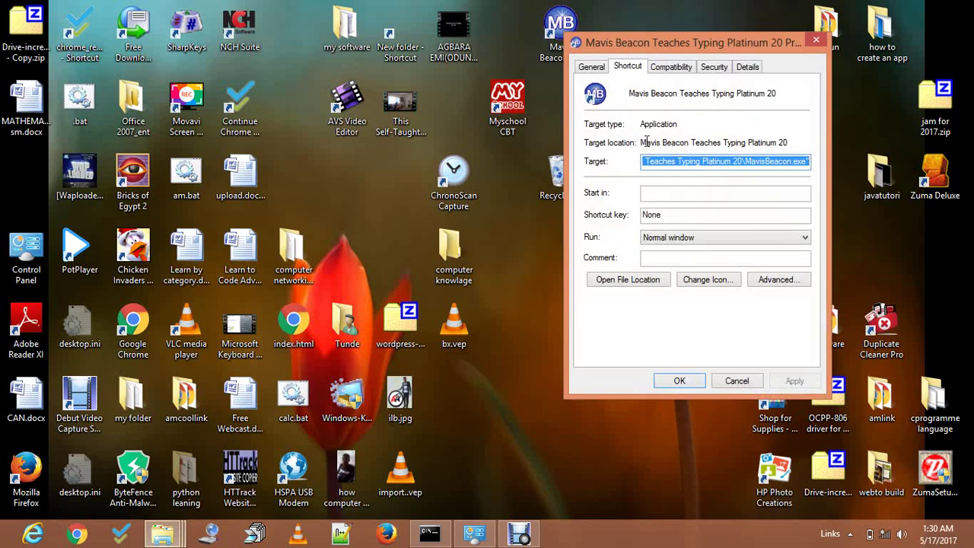
{"action": "left_click", "coordinate": [593, 69]}
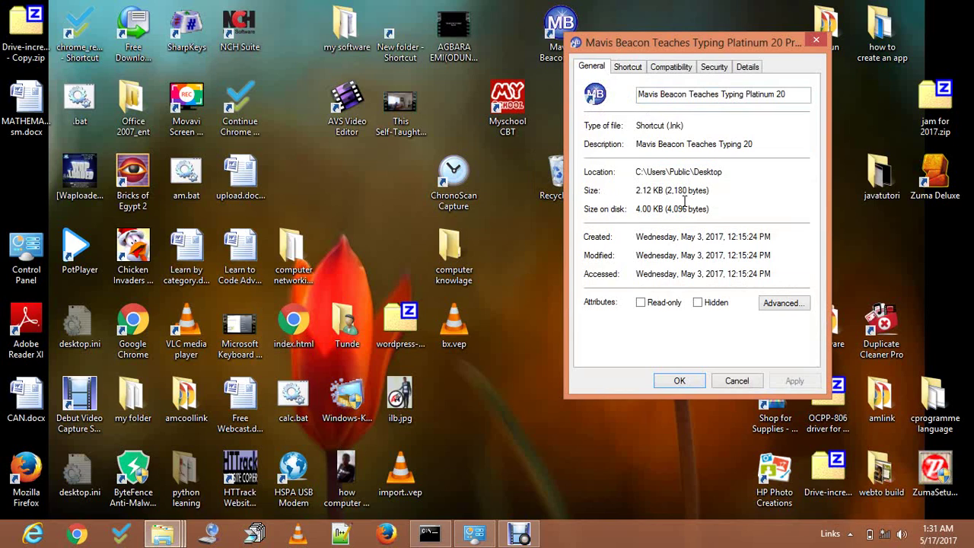
{"action": "left_click", "coordinate": [816, 41]}
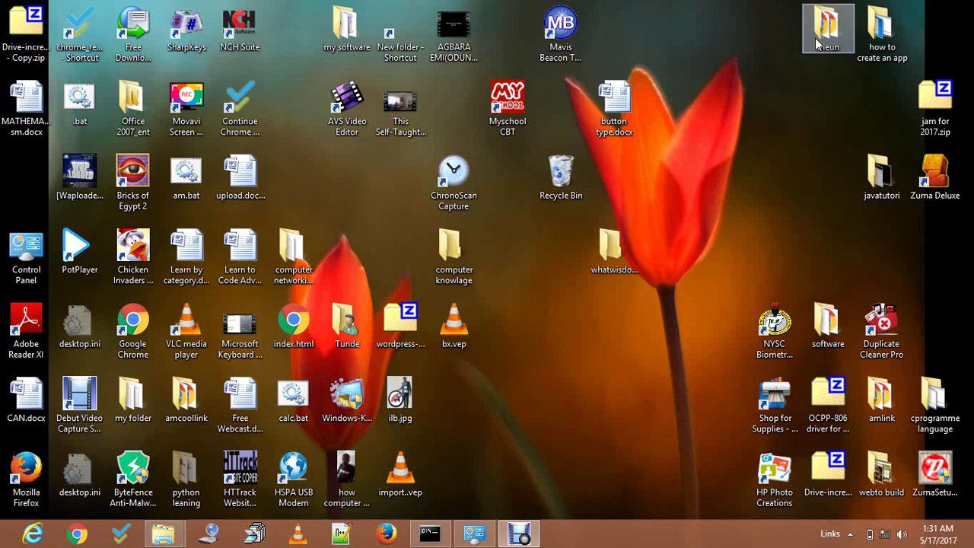
Review and close the AGBARA video's Properties, then restore the Debut recorder window.
{"action": "right_click", "coordinate": [449, 42]}
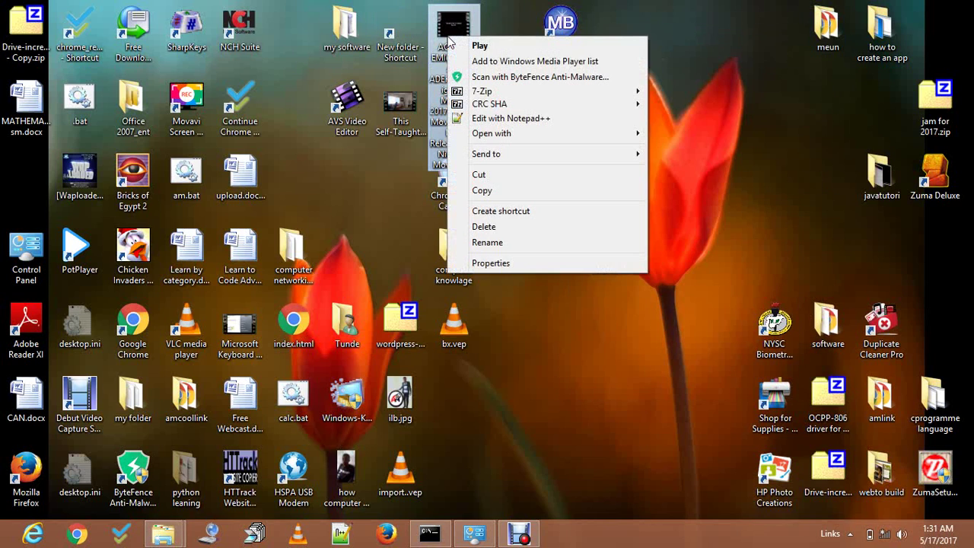
{"action": "left_click", "coordinate": [513, 263]}
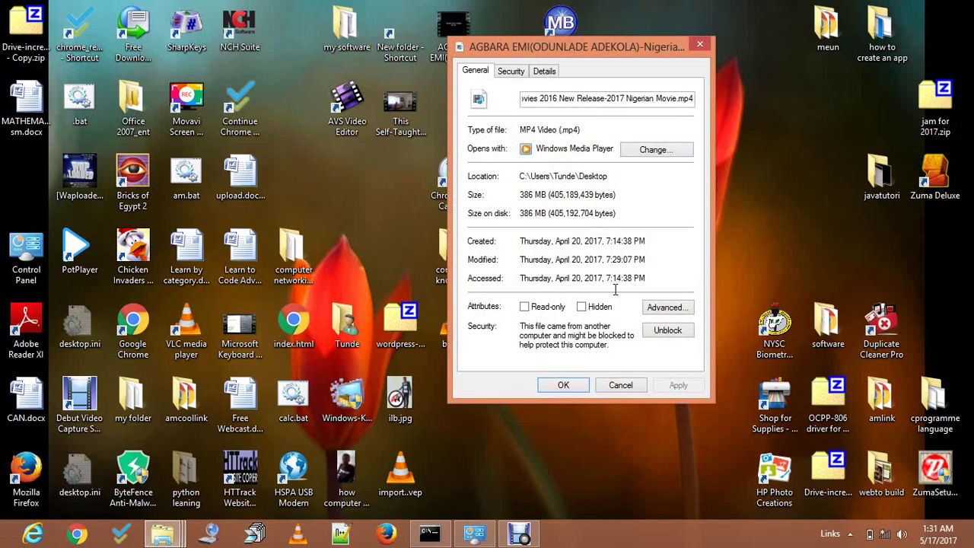
{"action": "left_click", "coordinate": [697, 42]}
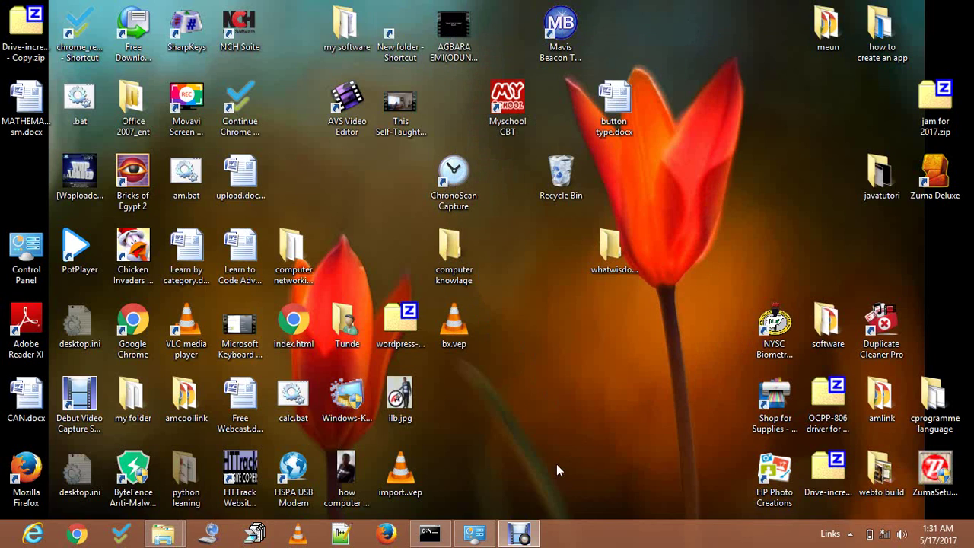
{"action": "left_click", "coordinate": [519, 534]}
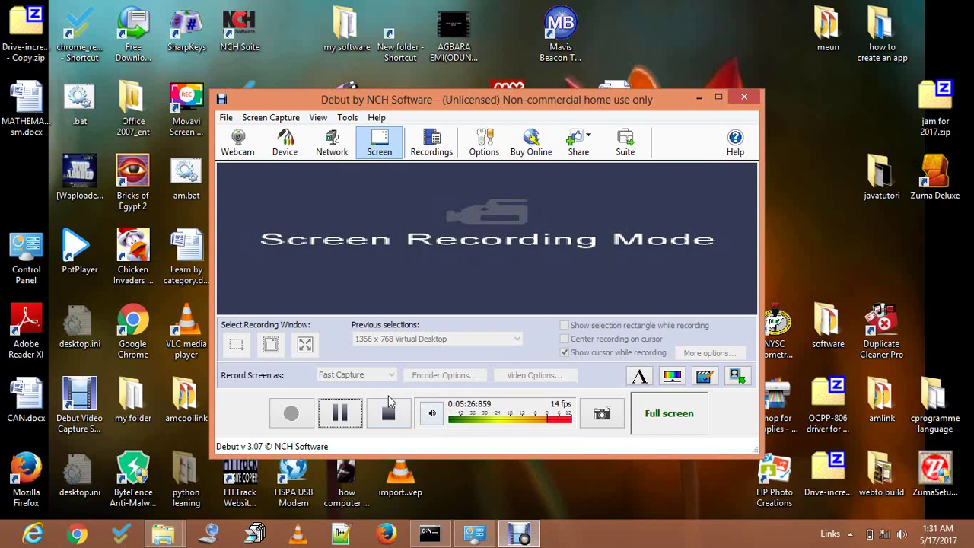